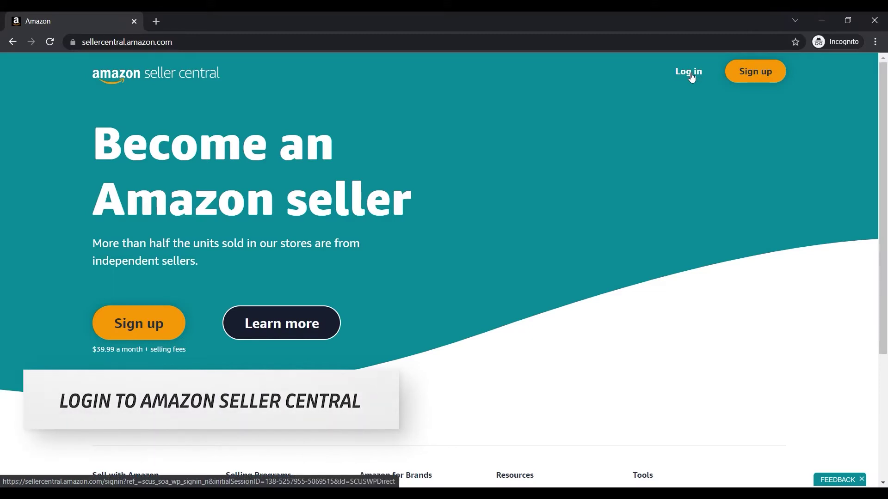
Step: Sign in to the seller account to reach the Seller Central home dashboard
left_click(692, 78)
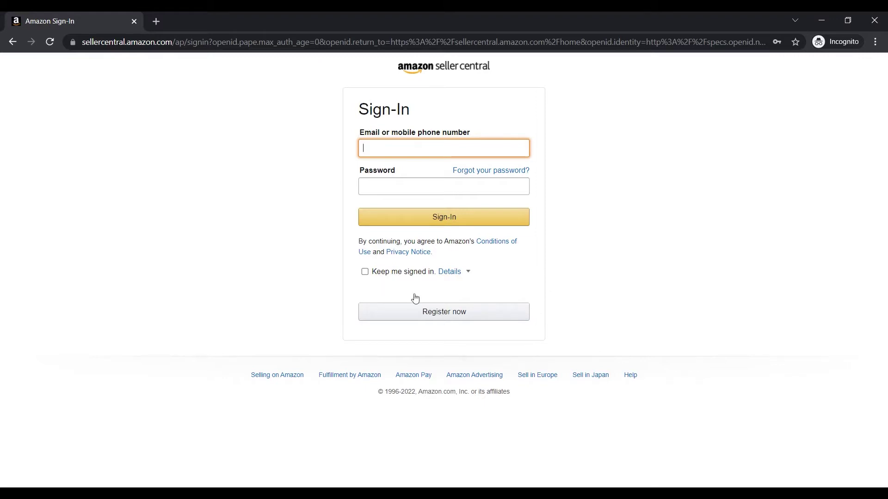
left_click(463, 227)
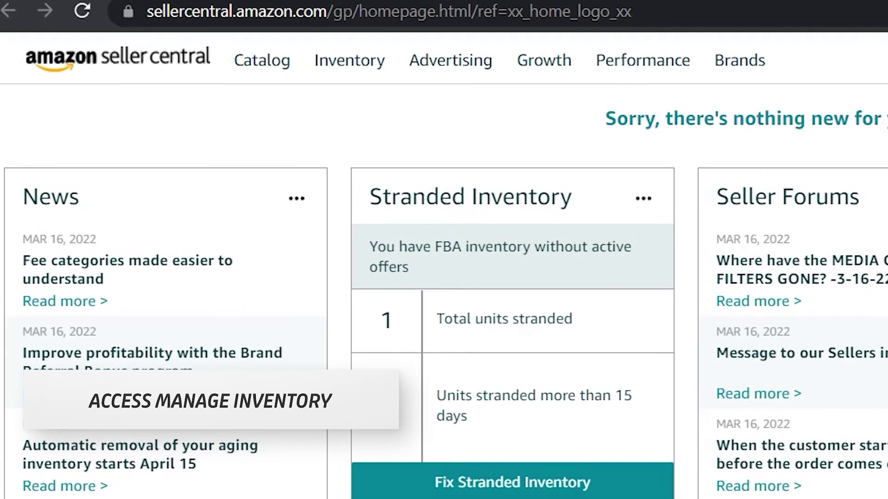
mouse_move(349, 60)
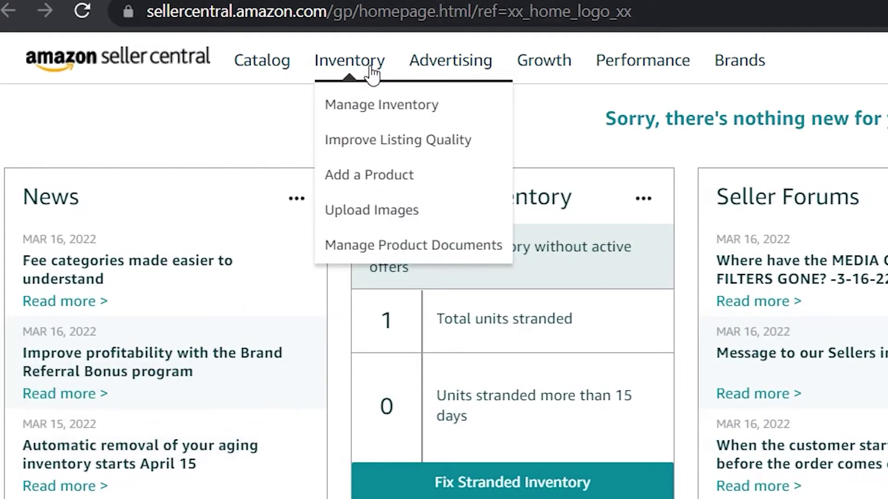
Step: Go to Manage Inventory to list all 19 seller products
left_click(375, 113)
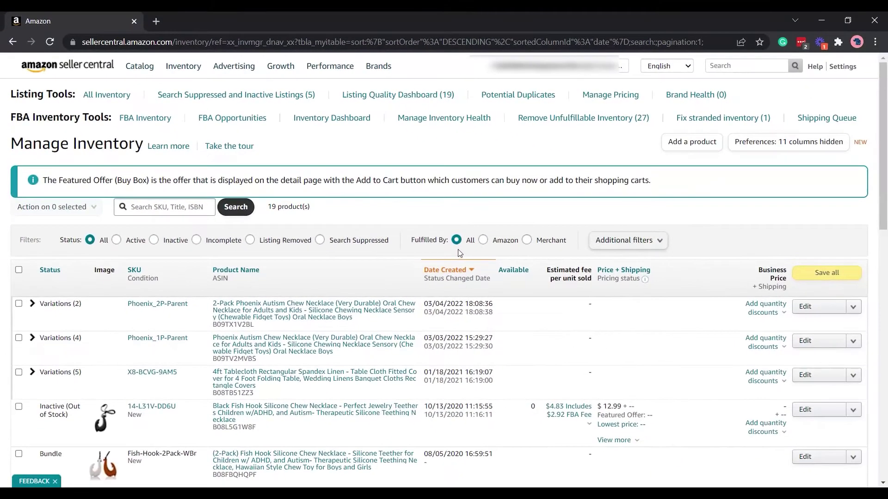
scroll(457, 253, "down", 8)
scroll(475, 363, "down", 7)
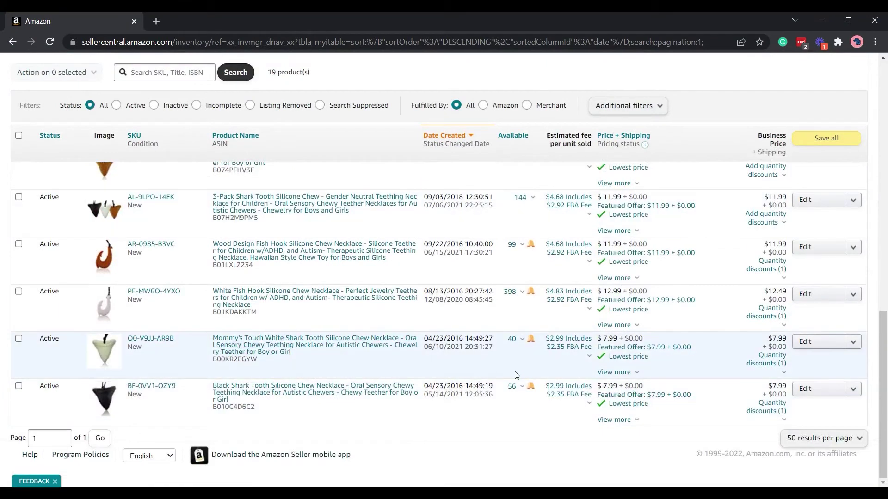
scroll(510, 377, "up", 3)
scroll(520, 385, "up", 3)
scroll(624, 326, "up", 3)
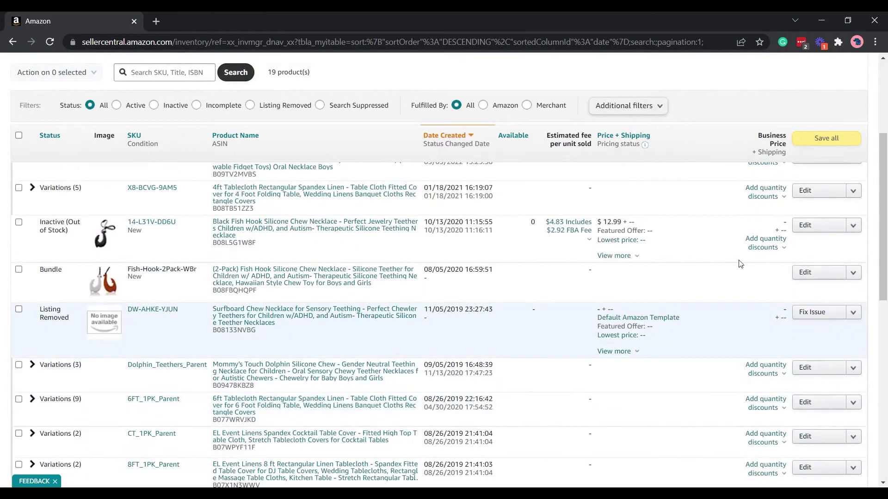
scroll(740, 264, "up", 2)
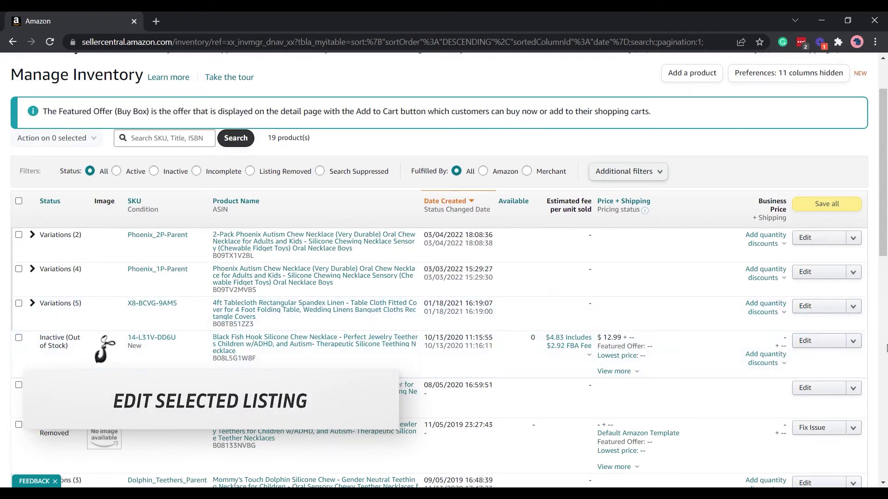
Step: Choose Edit from the Black Fish Hook Silicone Chew Necklace row's action menu
left_click(852, 340)
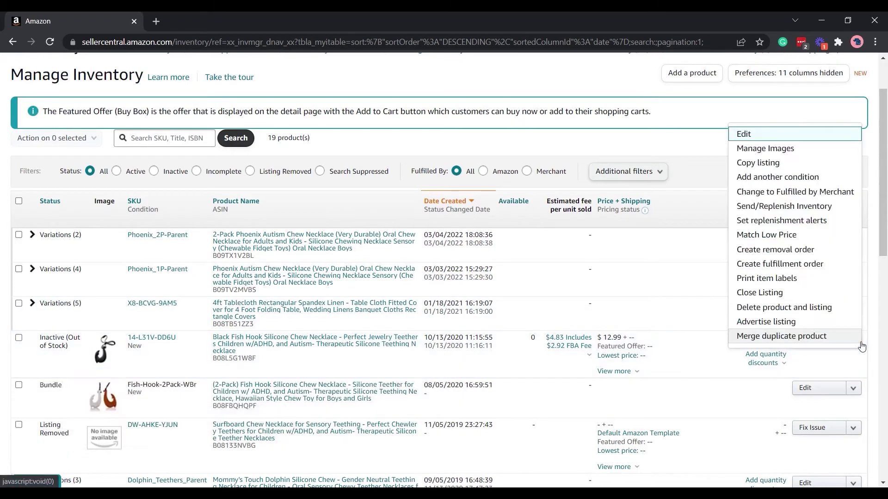
left_click(764, 139)
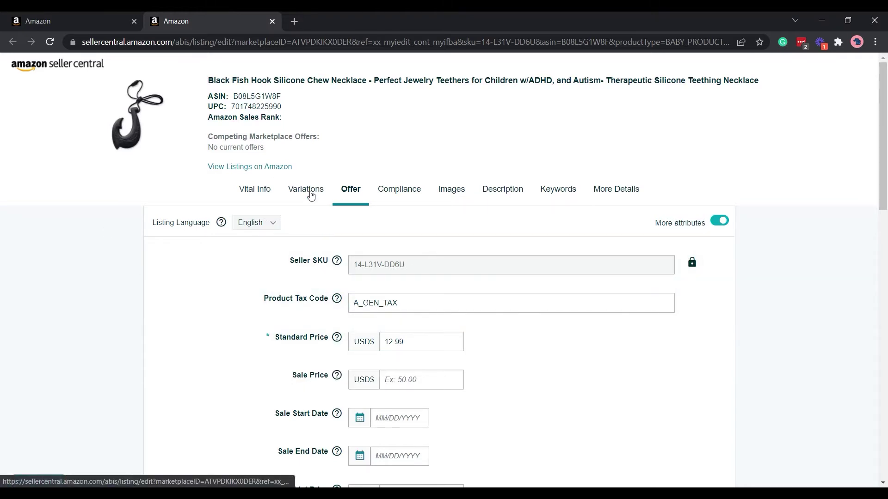
Step: View the listing's Variations section before returning to its Vital Info details
left_click(310, 196)
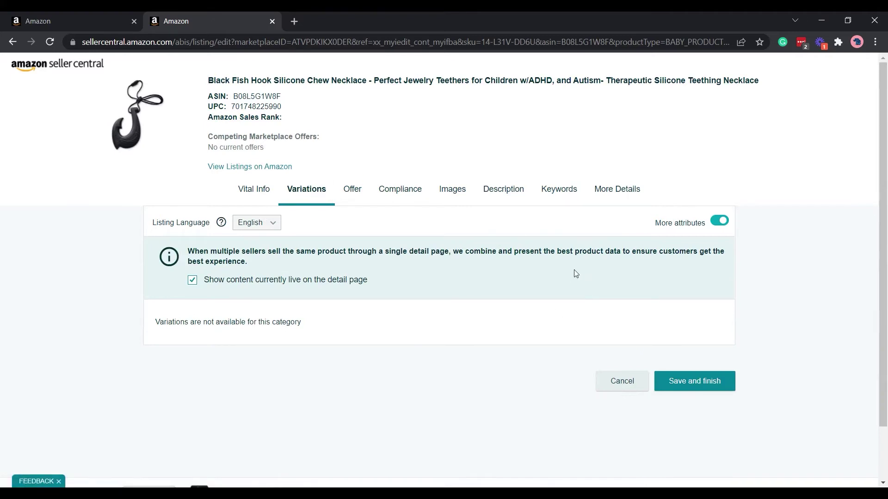
scroll(574, 275, "down", 1)
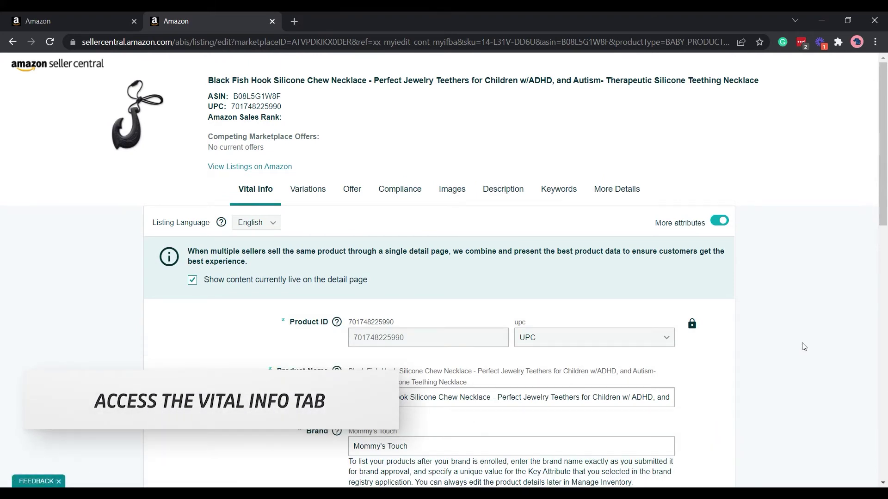
scroll(804, 348, "down", 1)
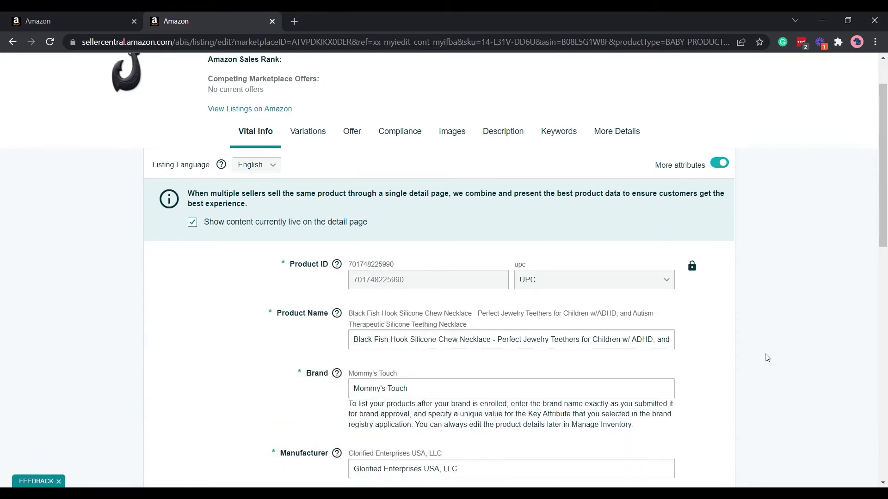
scroll(771, 356, "down", 3)
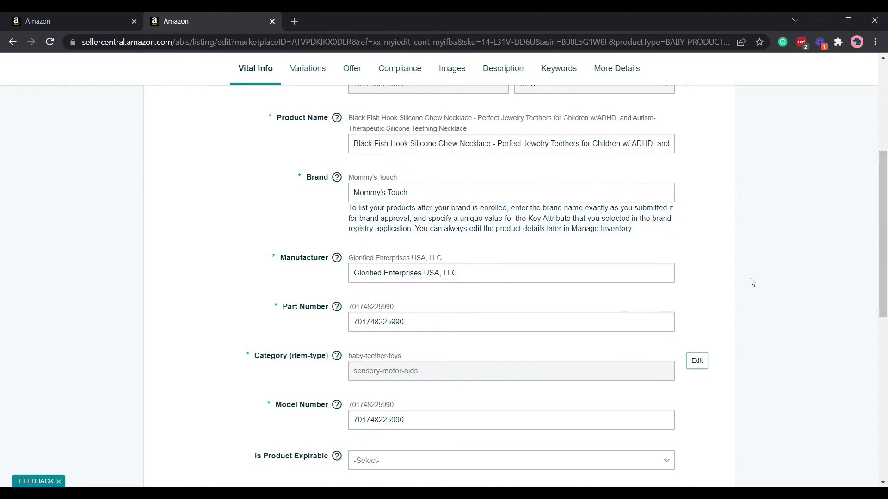
scroll(722, 283, "down", 1)
scroll(858, 298, "up", 4)
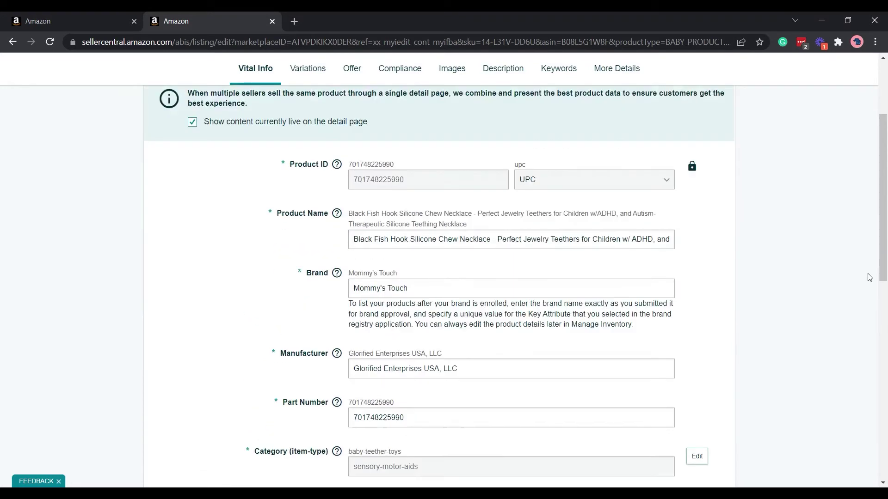
Step: Trim the Product Name to 'Black Fish Hook Silicone Chew Necklace', deleting everything after it
left_click(510, 342)
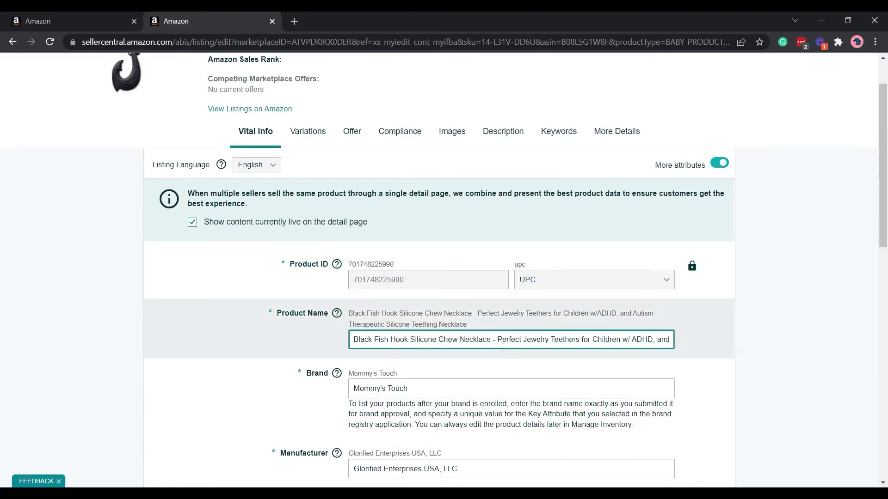
left_click_drag(503, 345, 784, 337)
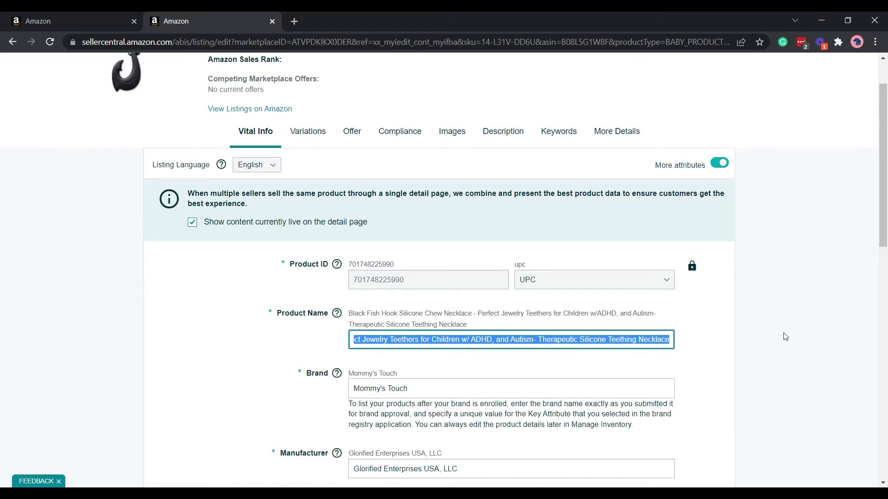
key("BackSpace")
key("BackSpace")
key("BackSpace")
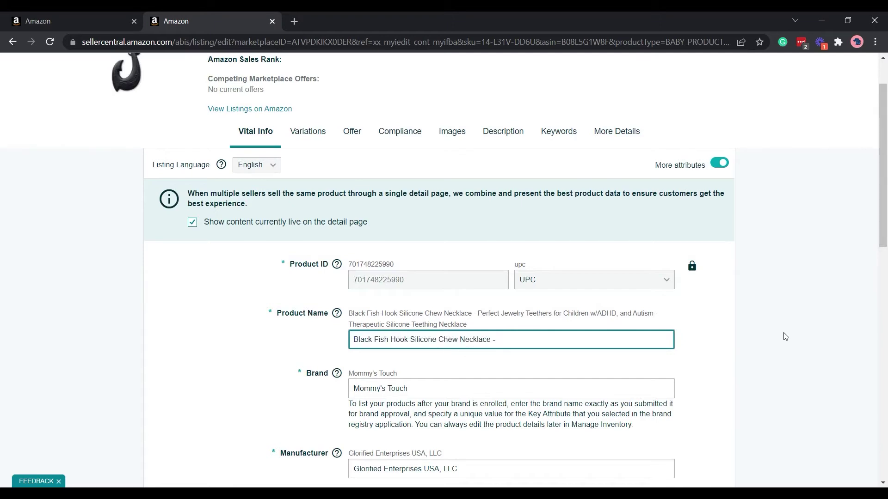
key("ctrl+z")
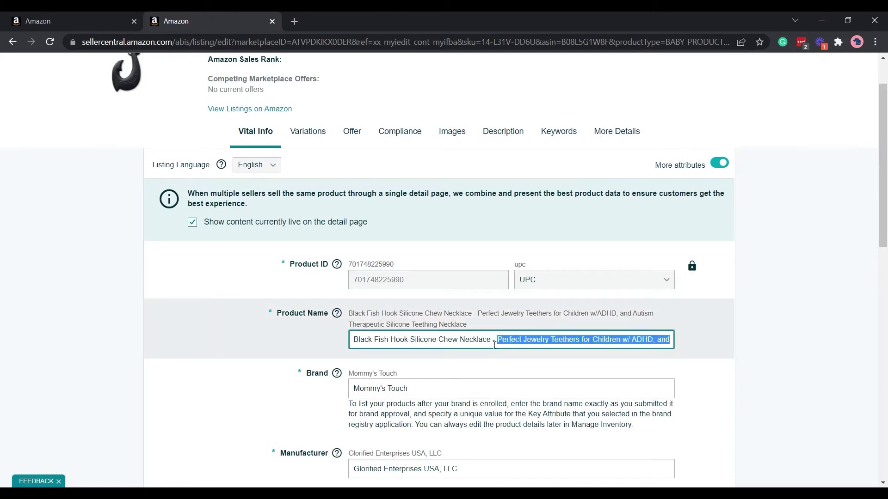
left_click_drag(493, 344, 886, 356)
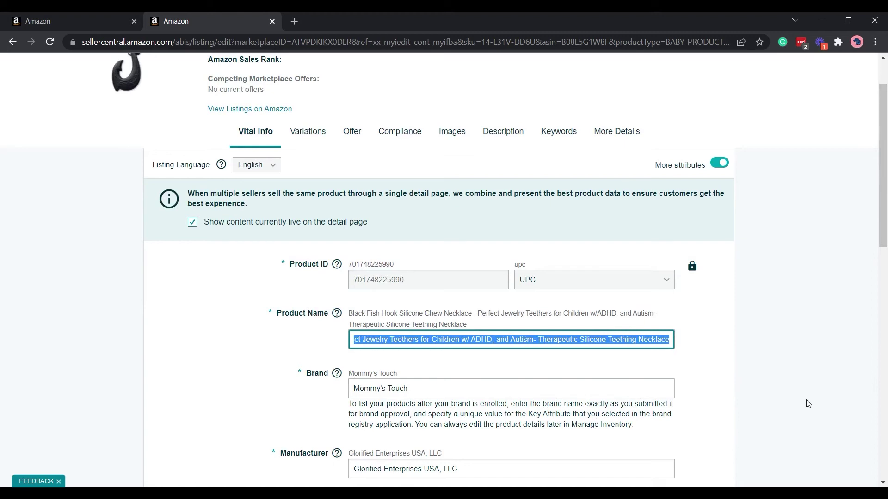
key("BackSpace")
type("Black Fish Hook Silicone Chew")
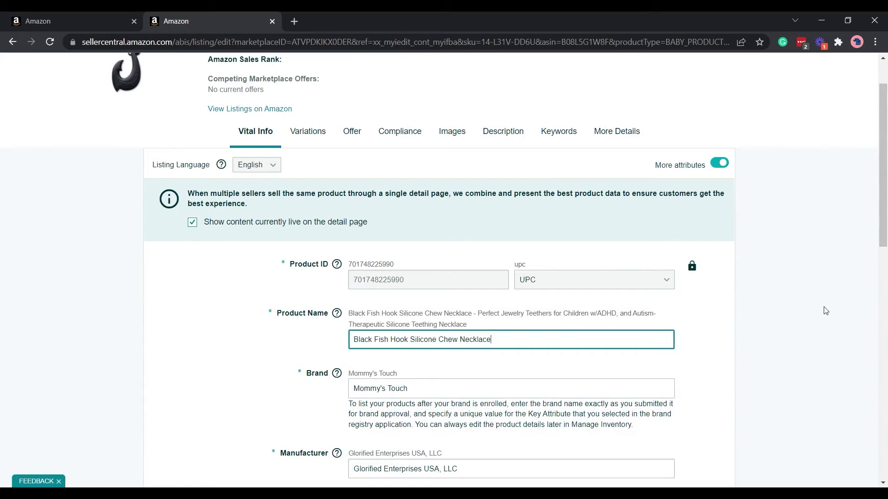
scroll(822, 311, "up", 1)
scroll(828, 322, "down", 4)
scroll(826, 319, "down", 3)
scroll(826, 319, "down", 2)
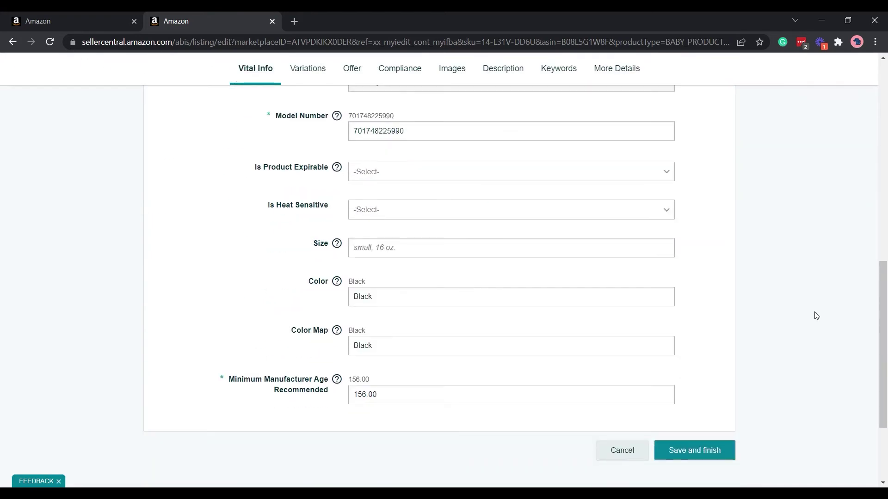
Step: Adjust remaining Vital Info fields and Save and finish to submit the listing changes
left_click(553, 248)
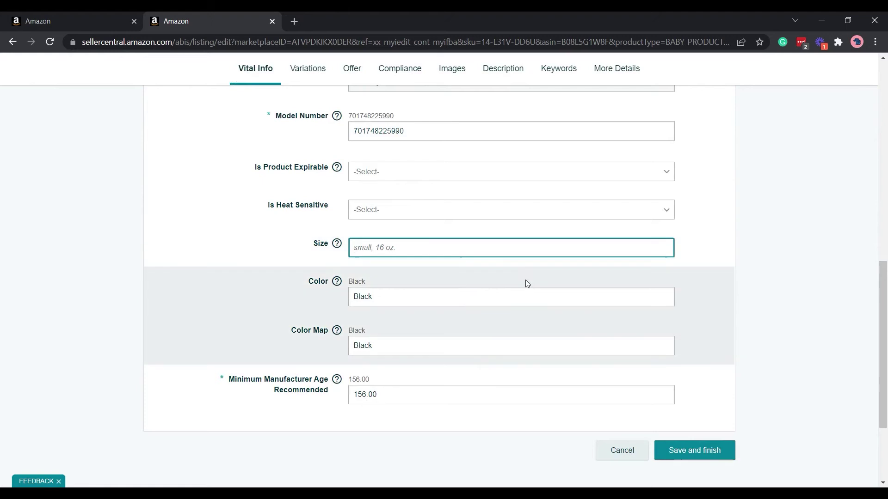
left_click(492, 293)
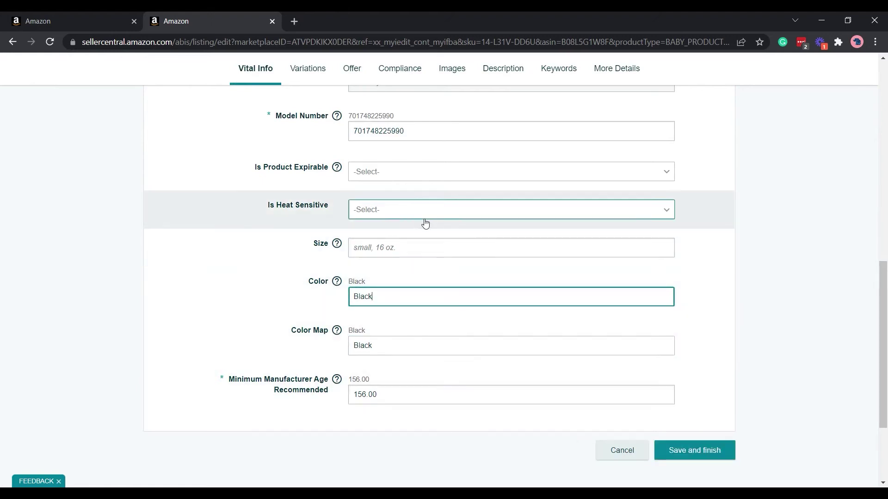
scroll(425, 223, "up", 5)
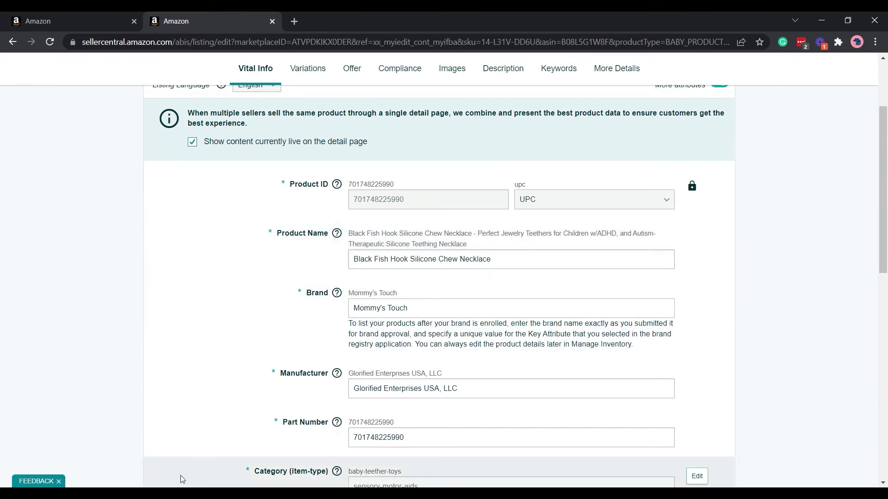
scroll(44, 391, "up", 1)
scroll(45, 392, "down", 1)
scroll(44, 391, "down", 1)
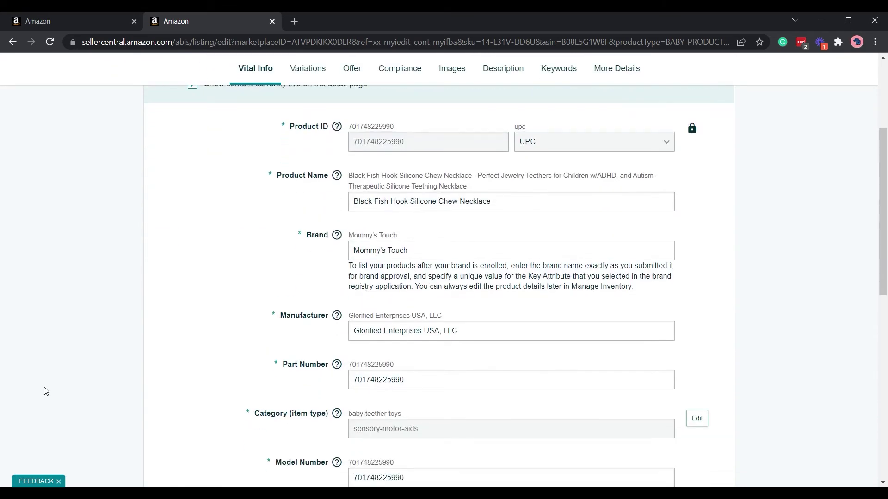
scroll(43, 391, "down", 2)
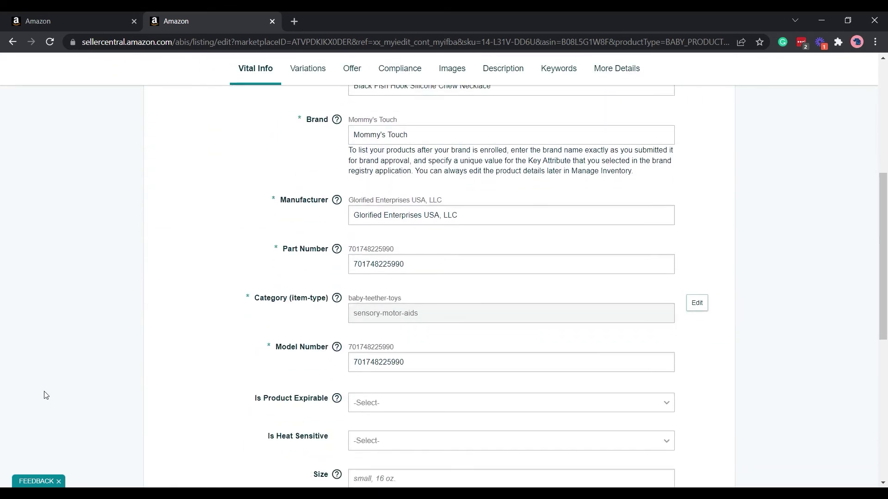
scroll(444, 349, "down", 4)
scroll(763, 374, "down", 1)
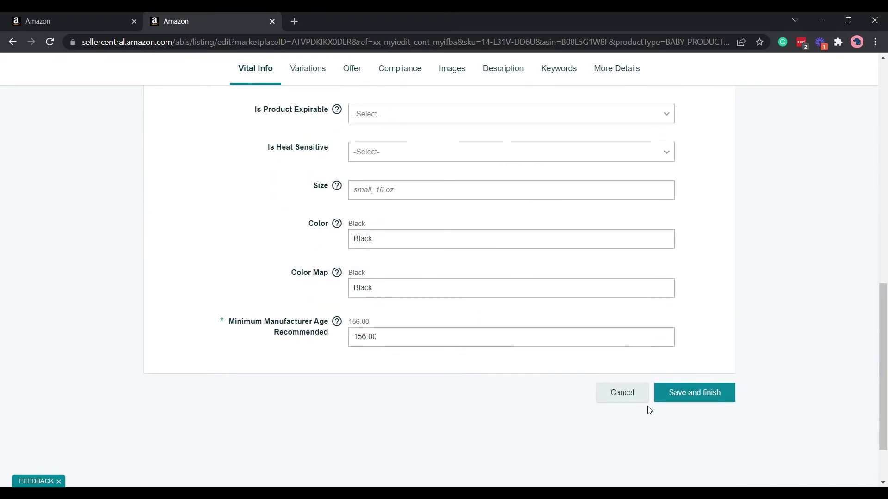
left_click(686, 399)
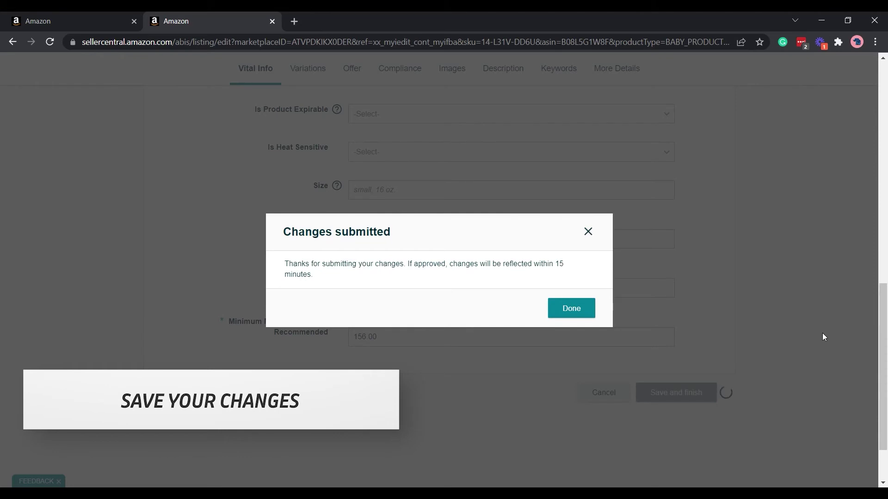
Step: Confirm Done on the Changes submitted dialog to return to Manage Inventory
left_click(567, 310)
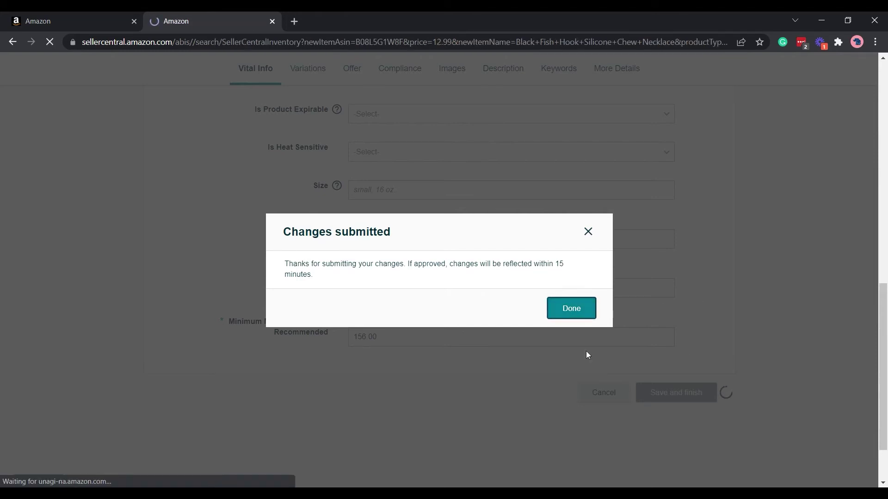